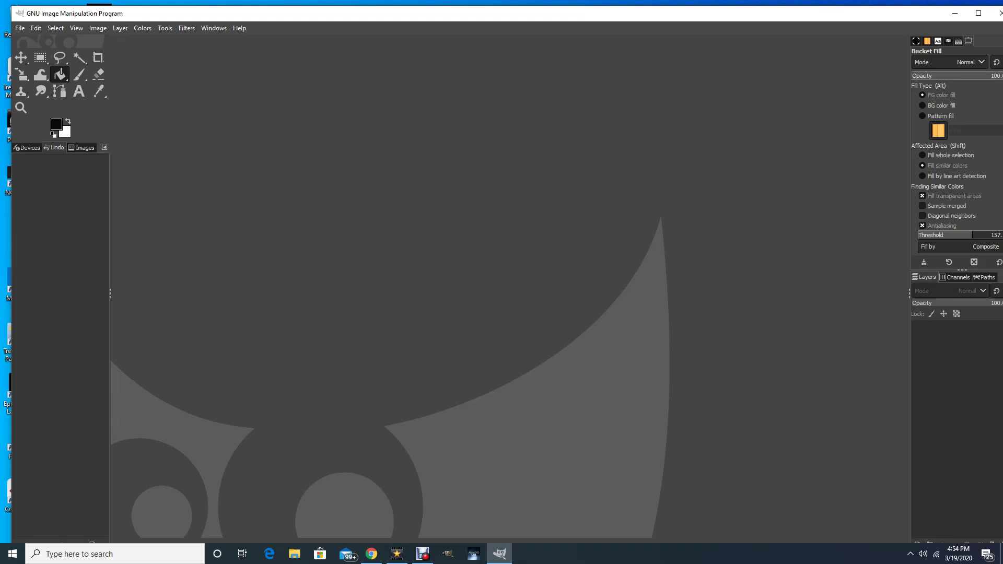
# Step: Open winters-1919143_1280.jpg from the recently used files
pyautogui.hotkey('alt', 'f')
pyautogui.press('Down')
pyautogui.press('Down')
pyautogui.press('Return')
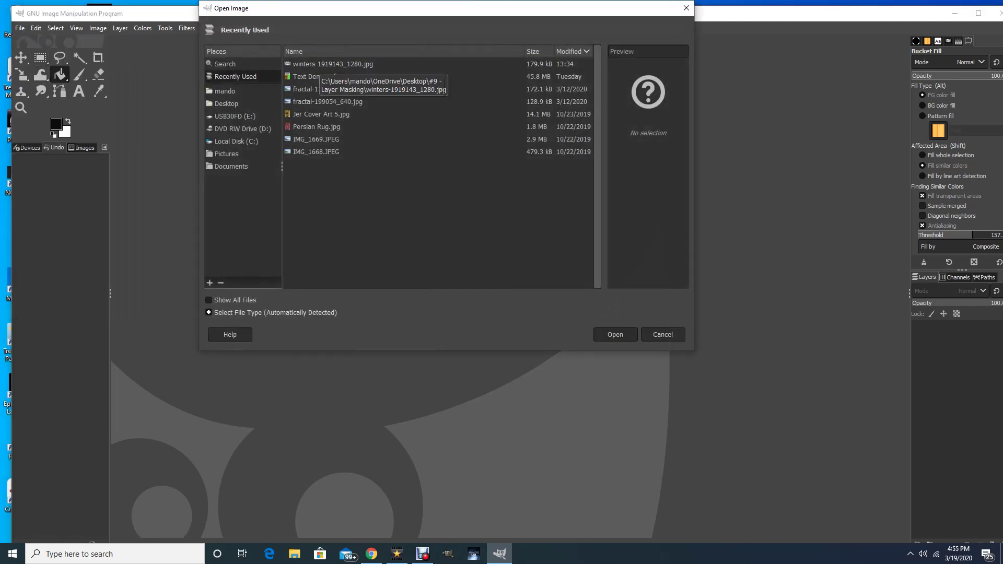
pyautogui.click(321, 64)
pyautogui.press('Return')
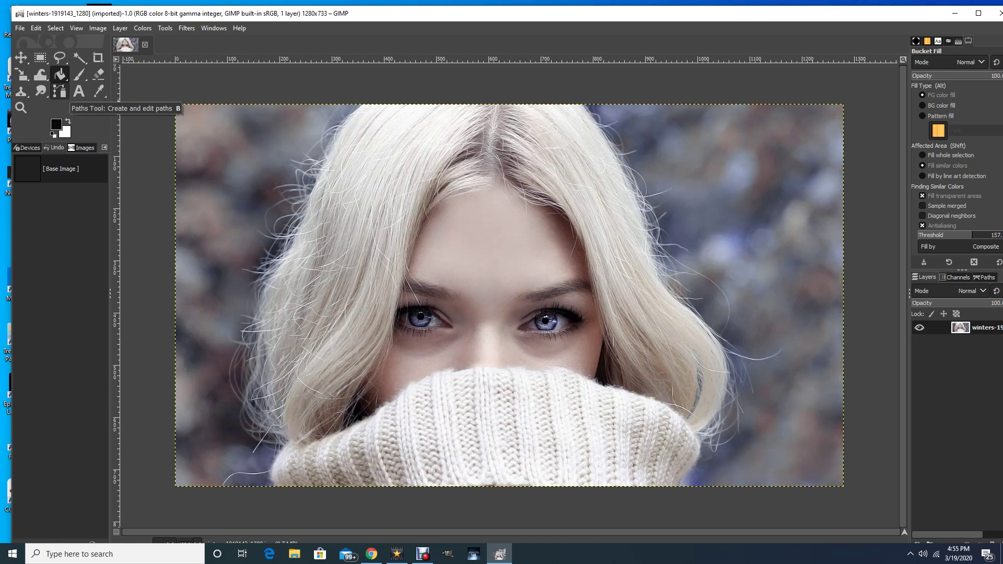
# Step: Start a path at the bottom-left, anchoring along the bottom edge and the lower hair edge
pyautogui.click(60, 91)
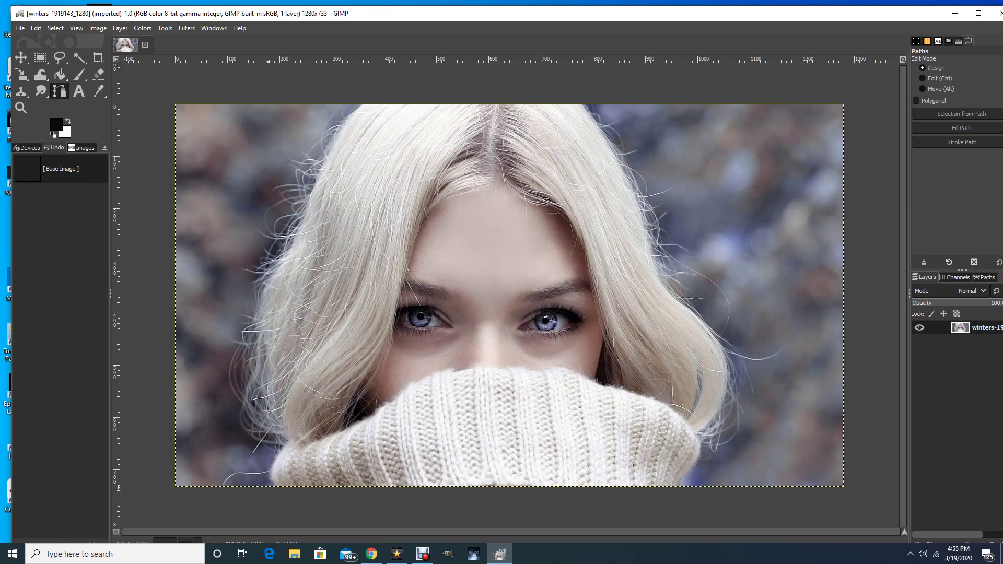
pyautogui.click(268, 486)
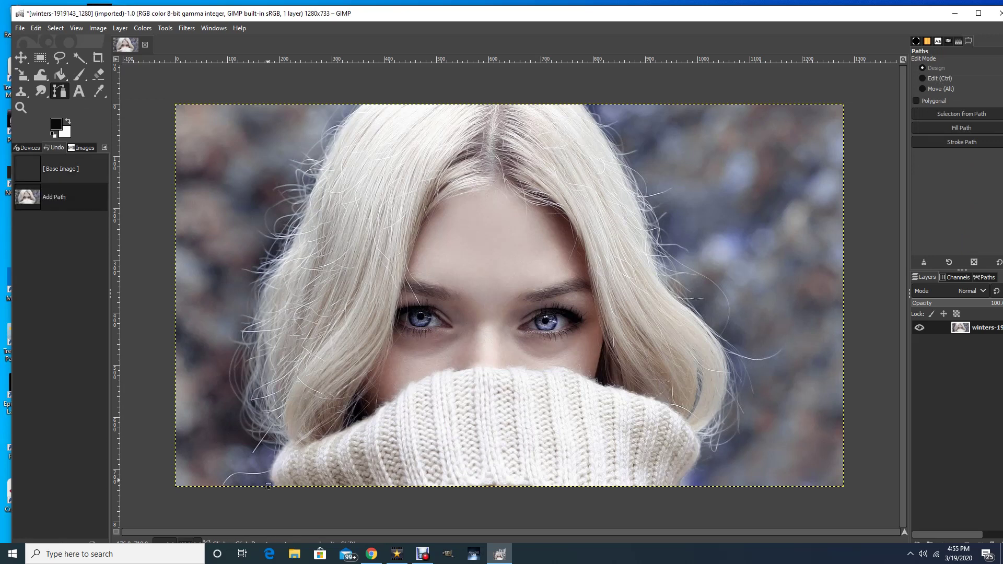
pyautogui.click(264, 478)
pyautogui.click(245, 478)
pyautogui.click(234, 480)
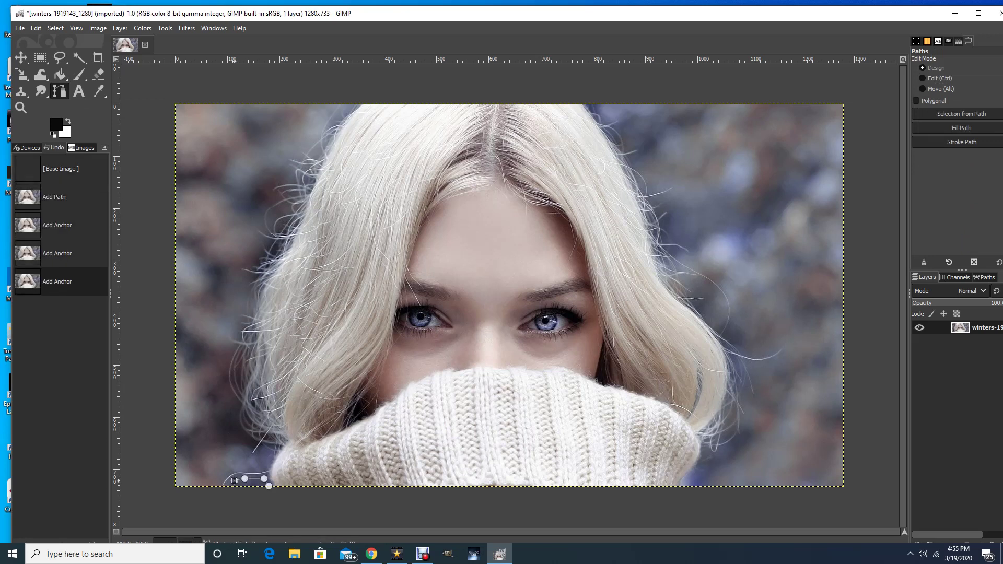
pyautogui.click(224, 488)
pyautogui.click(214, 487)
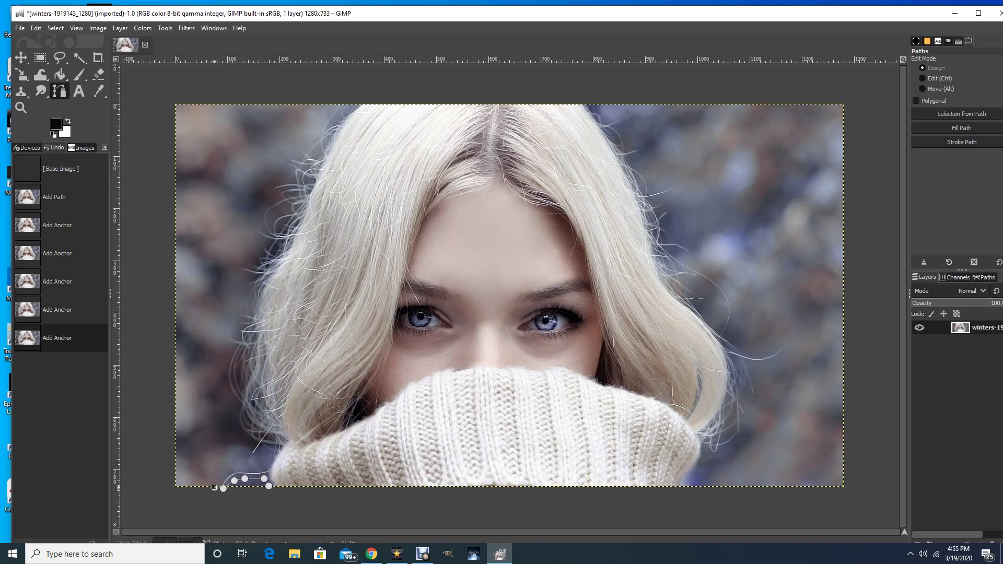
pyautogui.click(221, 473)
pyautogui.click(238, 470)
pyautogui.click(254, 469)
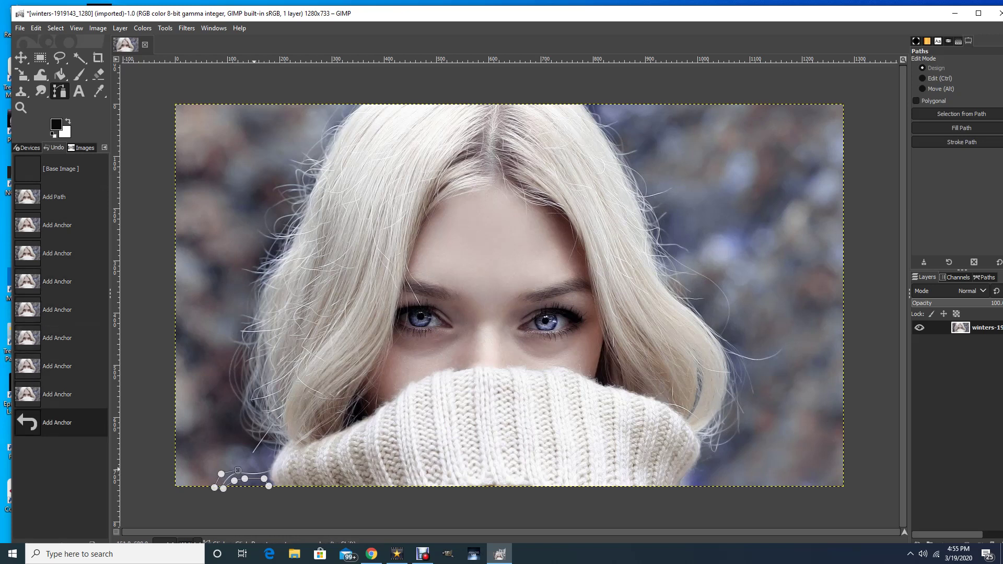
pyautogui.click(265, 467)
pyautogui.click(268, 459)
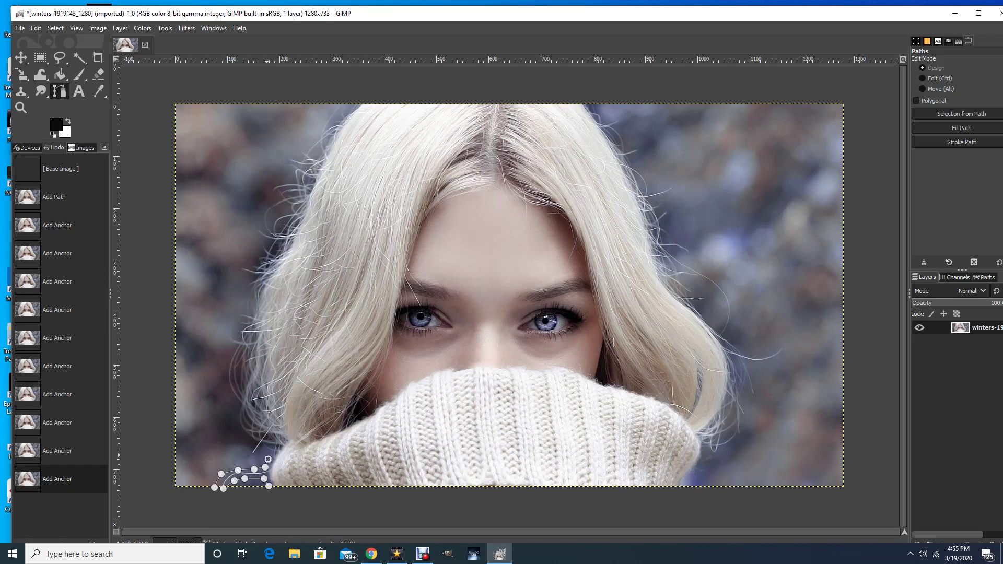
pyautogui.click(267, 453)
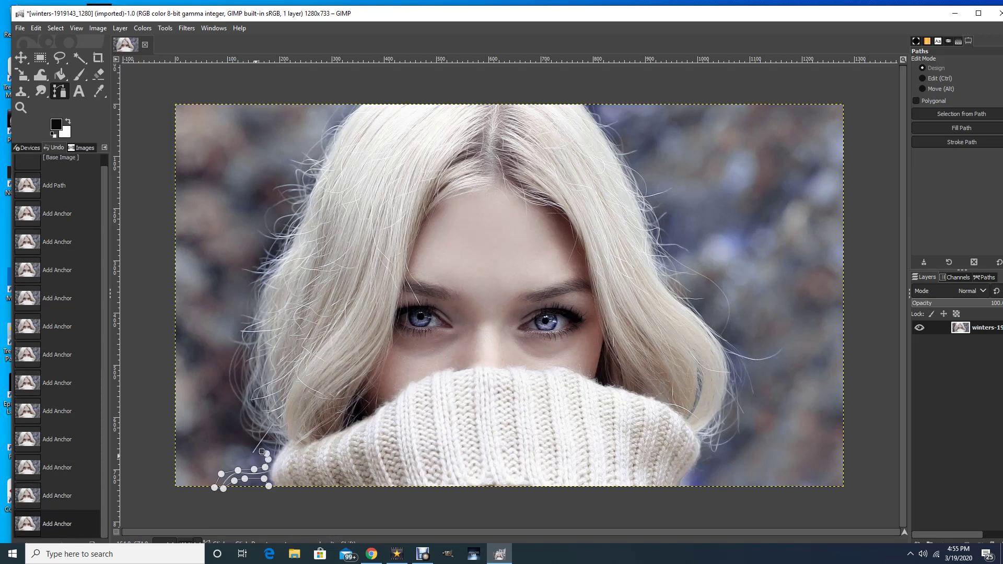
pyautogui.click(261, 451)
pyautogui.click(255, 456)
pyautogui.click(248, 458)
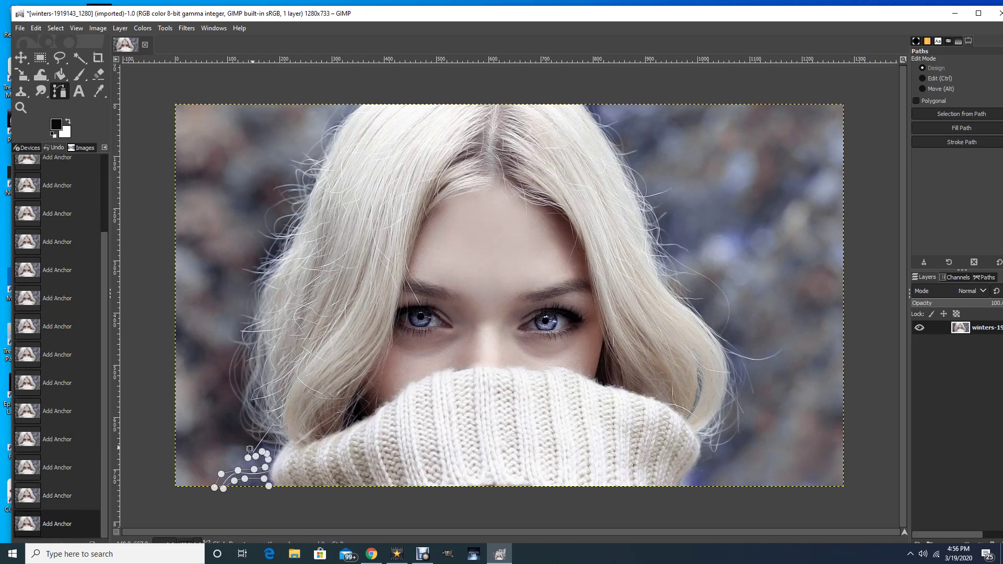
pyautogui.click(251, 448)
pyautogui.click(253, 444)
# Step: Extend the path up the hair's left edge, around the stray left strands
pyautogui.click(245, 440)
pyautogui.click(240, 428)
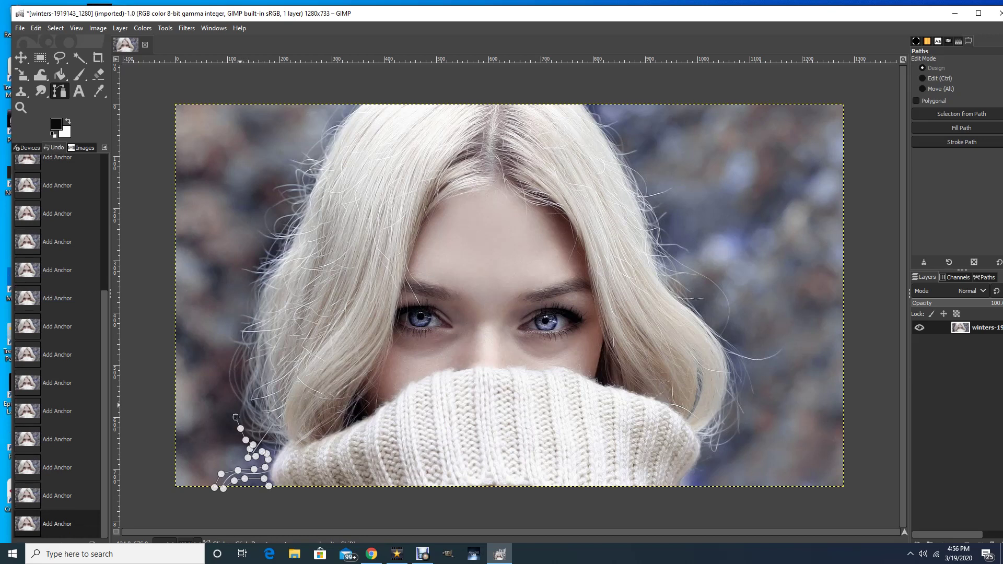
pyautogui.click(235, 416)
pyautogui.click(238, 405)
pyautogui.click(229, 394)
pyautogui.click(224, 364)
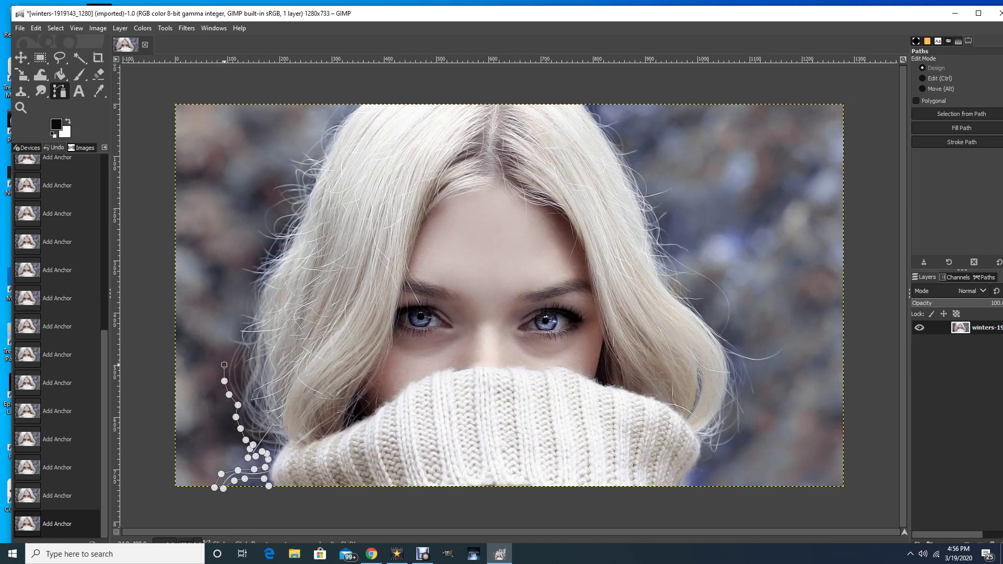
pyautogui.click(230, 351)
pyautogui.click(230, 351)
pyautogui.click(231, 347)
pyautogui.click(227, 340)
pyautogui.click(230, 333)
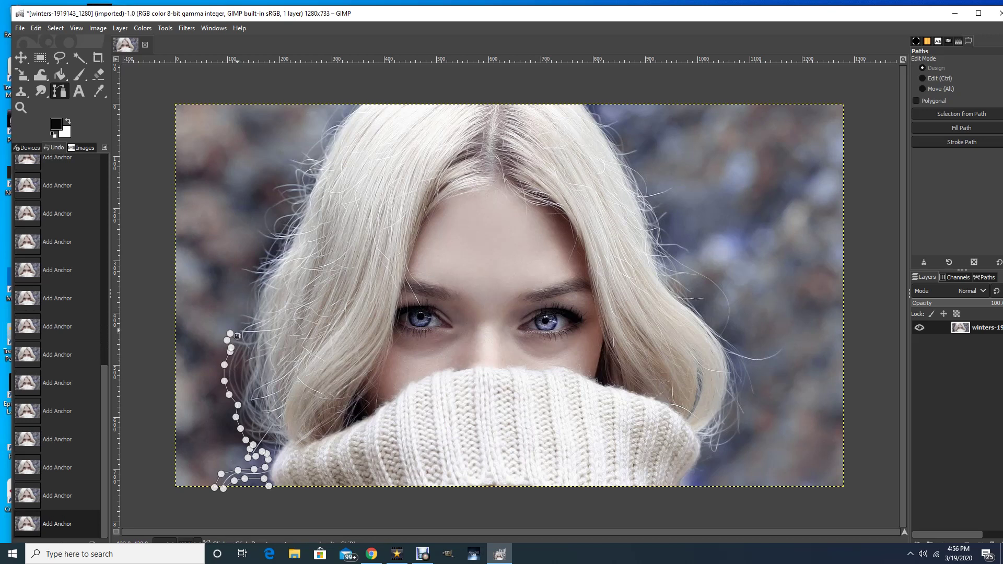
pyautogui.click(238, 336)
pyautogui.click(240, 327)
pyautogui.click(236, 319)
pyautogui.click(240, 308)
pyautogui.click(245, 287)
pyautogui.click(245, 279)
pyautogui.click(240, 273)
pyautogui.click(235, 264)
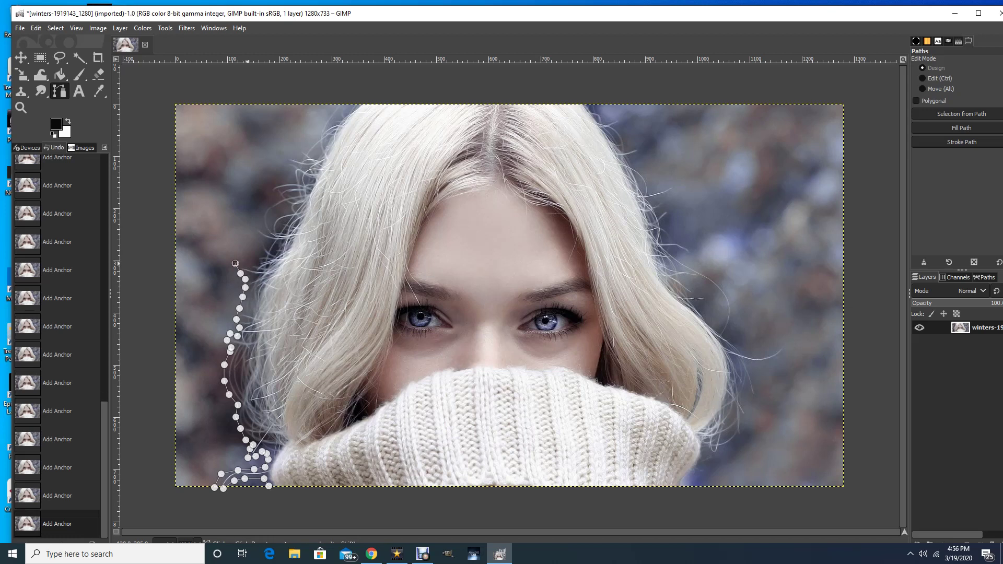
pyautogui.click(247, 264)
pyautogui.click(257, 259)
# Step: Continue the path up the upper-left hair toward the crown of her head
pyautogui.click(261, 253)
pyautogui.click(256, 238)
pyautogui.click(250, 224)
pyautogui.click(260, 224)
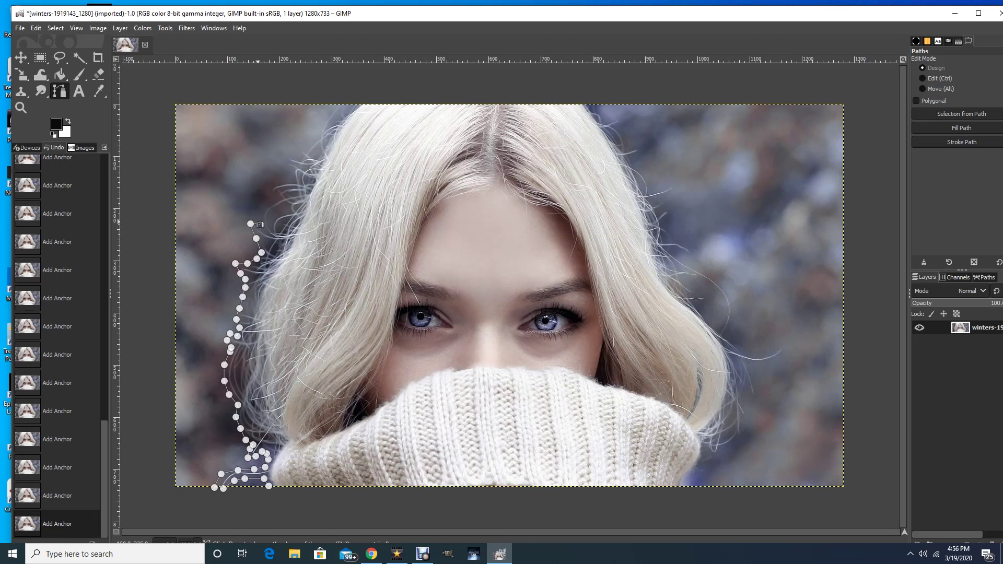
pyautogui.click(258, 214)
pyautogui.click(267, 202)
pyautogui.click(277, 196)
pyautogui.click(266, 191)
pyautogui.click(276, 180)
pyautogui.click(290, 178)
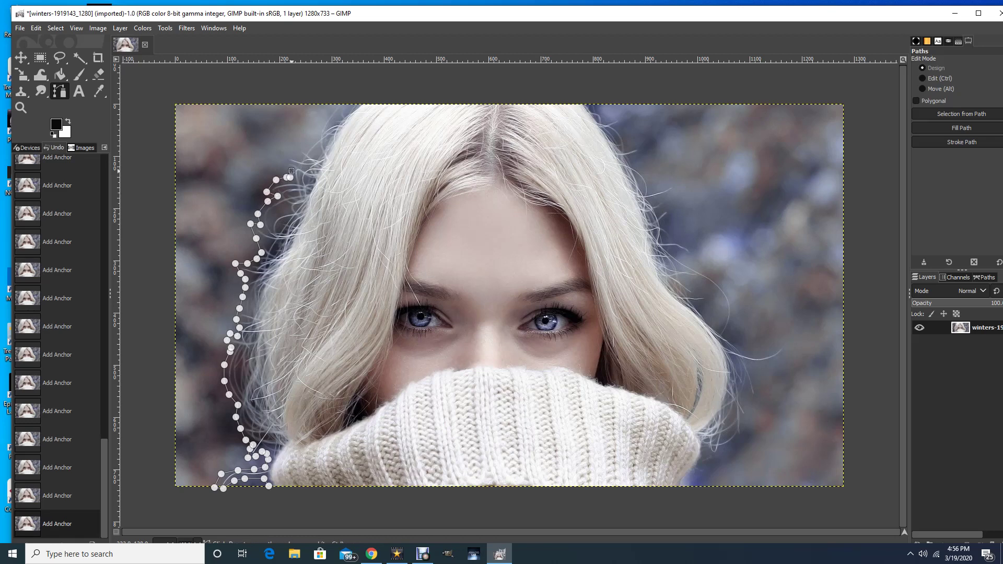
pyautogui.click(292, 170)
pyautogui.click(283, 161)
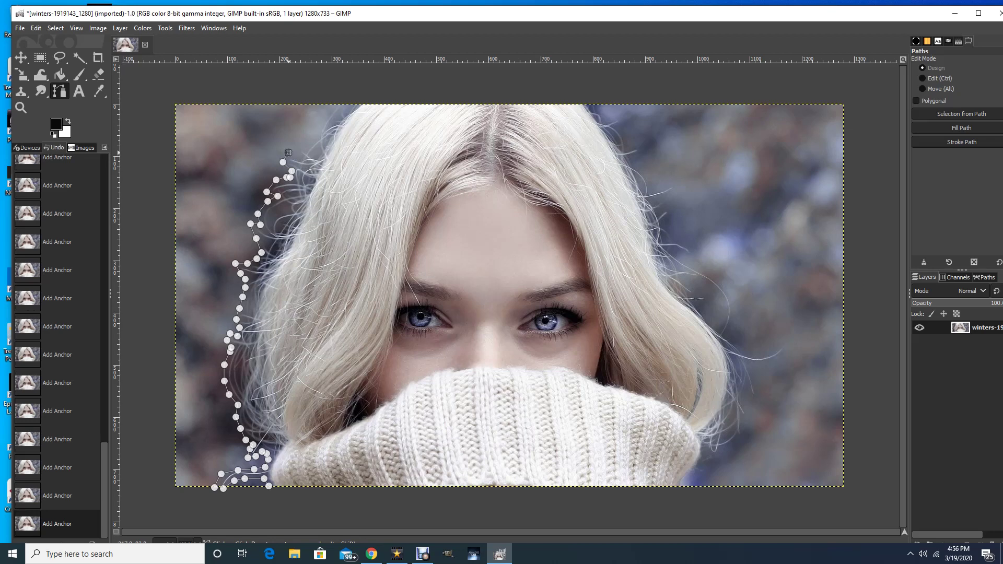
pyautogui.click(288, 152)
pyautogui.click(299, 155)
pyautogui.click(305, 144)
pyautogui.click(320, 122)
# Step: Run the path across the image's top edge and down the upper right hair edge
pyautogui.click(329, 111)
pyautogui.click(336, 104)
pyautogui.click(342, 97)
pyautogui.click(589, 92)
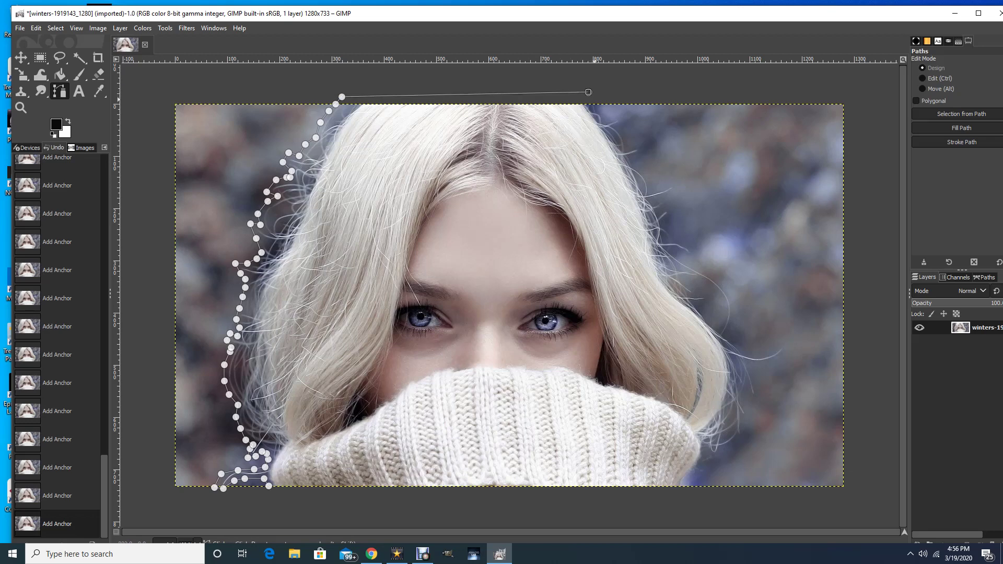
pyautogui.click(595, 99)
pyautogui.click(594, 108)
pyautogui.click(602, 114)
pyautogui.click(606, 119)
pyautogui.click(611, 122)
pyautogui.click(624, 119)
pyautogui.click(621, 125)
pyautogui.click(623, 131)
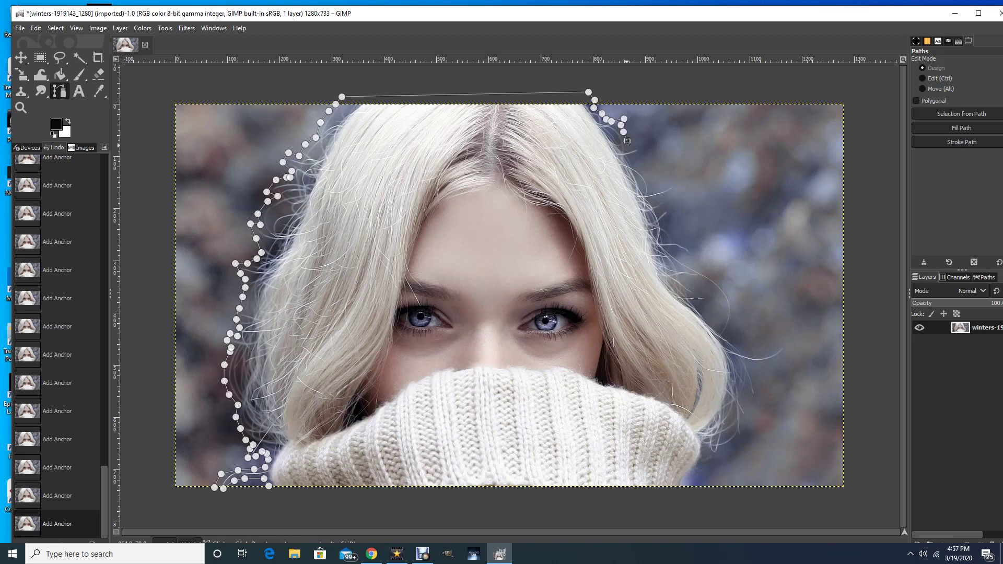
pyautogui.click(627, 141)
pyautogui.click(627, 150)
pyautogui.click(635, 144)
pyautogui.click(642, 154)
pyautogui.click(635, 159)
pyautogui.click(632, 162)
# Step: Continue anchors down the right hair edge and its stray strands to eye level
pyautogui.click(648, 180)
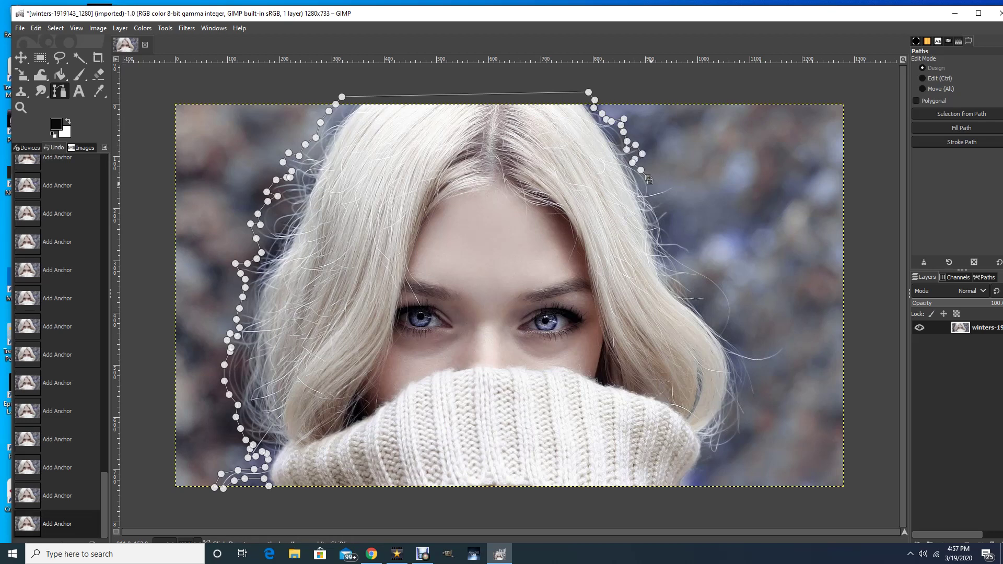
pyautogui.click(650, 190)
pyautogui.click(661, 187)
pyautogui.click(671, 184)
pyautogui.click(674, 195)
pyautogui.click(665, 197)
pyautogui.click(655, 201)
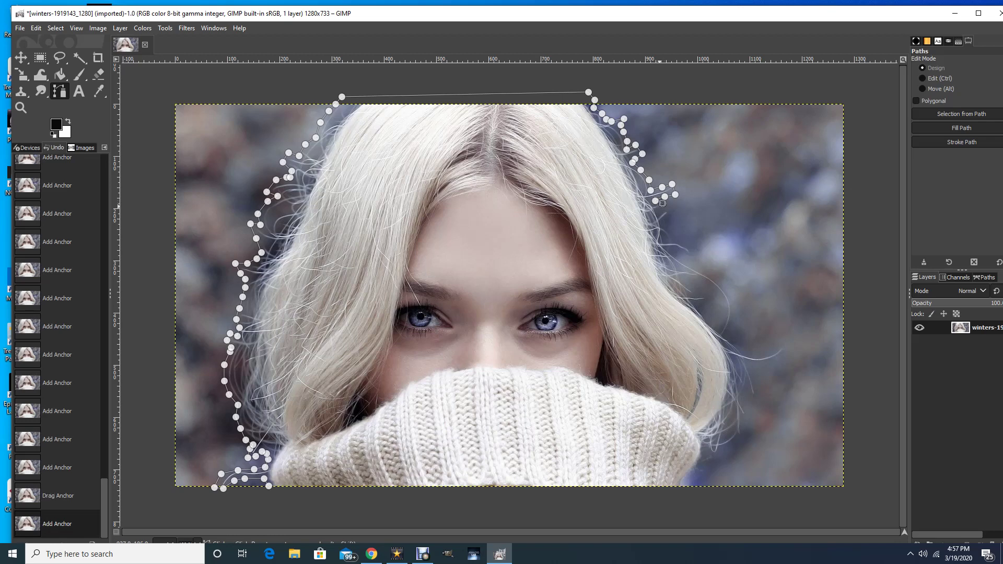
pyautogui.click(662, 203)
pyautogui.click(656, 211)
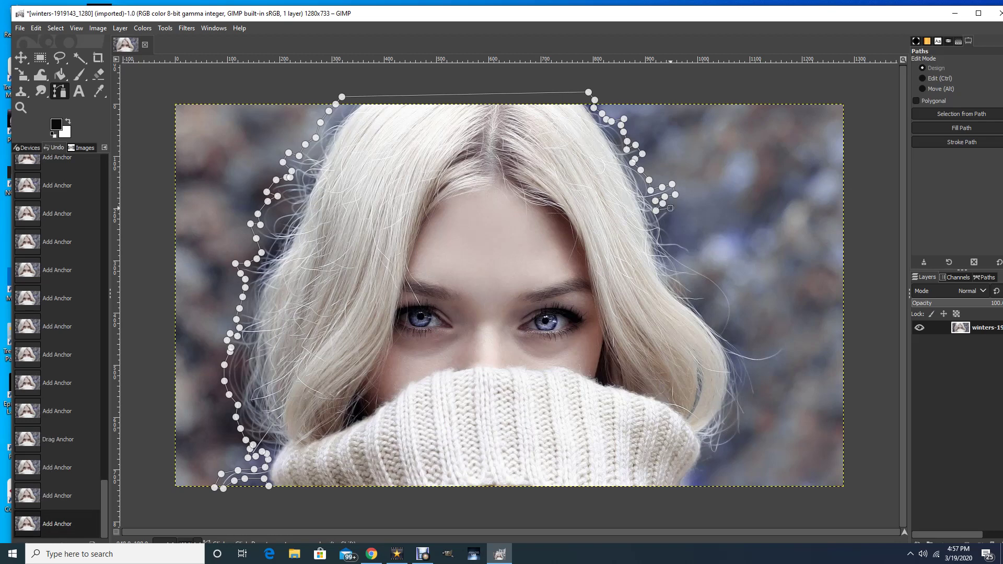
pyautogui.click(671, 208)
pyautogui.click(670, 215)
pyautogui.click(665, 223)
pyautogui.click(665, 239)
pyautogui.click(682, 242)
pyautogui.click(690, 248)
pyautogui.click(696, 260)
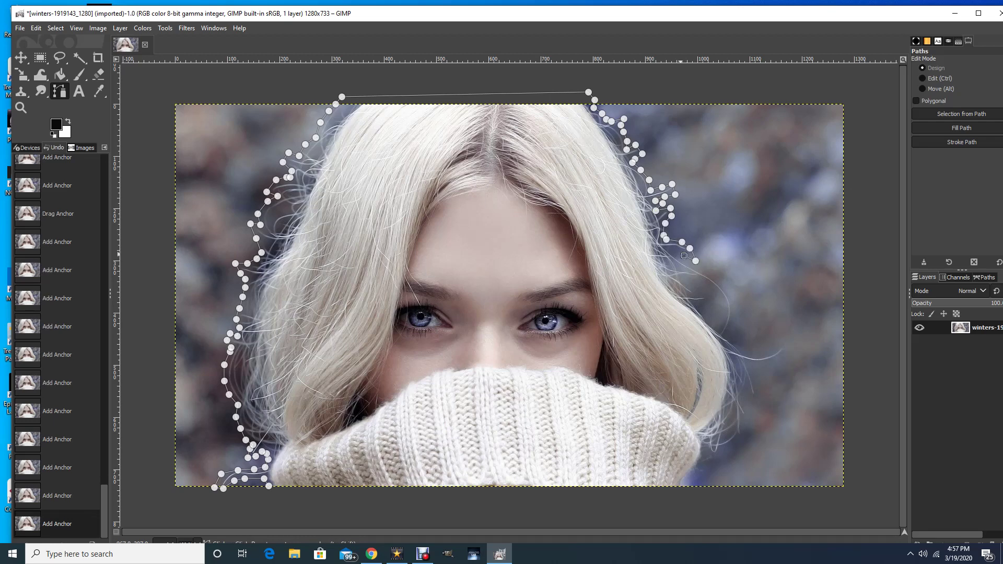
pyautogui.click(683, 256)
pyautogui.click(683, 260)
pyautogui.click(693, 267)
# Step: Add a curved anchor below the right hair and trace around the outward strand tips
pyautogui.moveTo(704, 272); pyautogui.dragTo(726, 288)
pyautogui.click(733, 302)
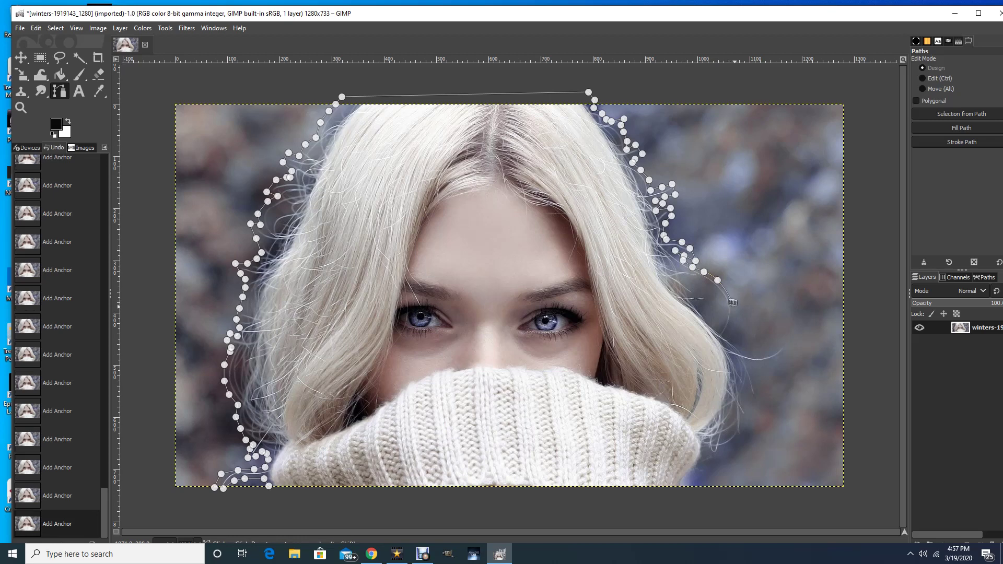
pyautogui.click(735, 323)
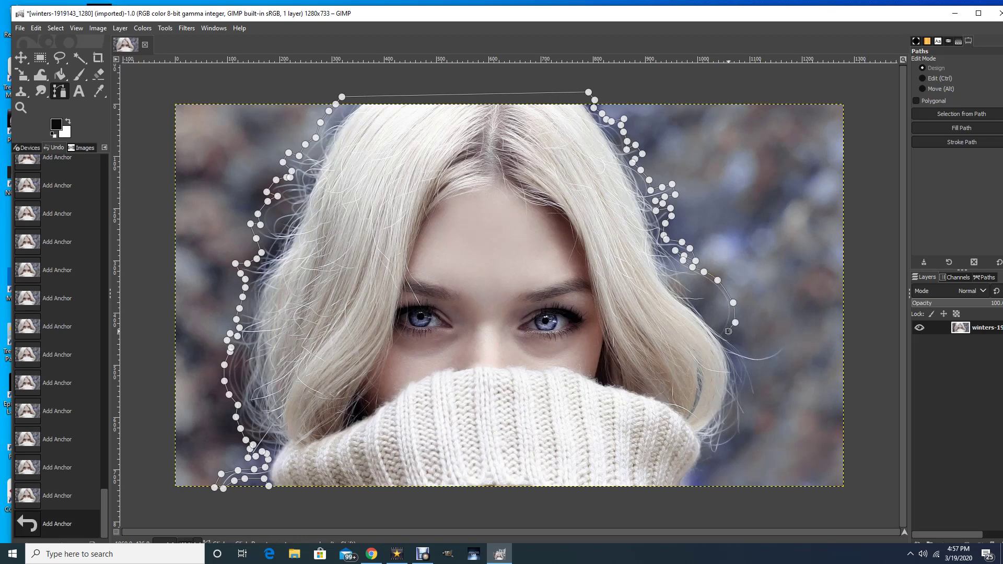
pyautogui.click(727, 331)
pyautogui.click(736, 340)
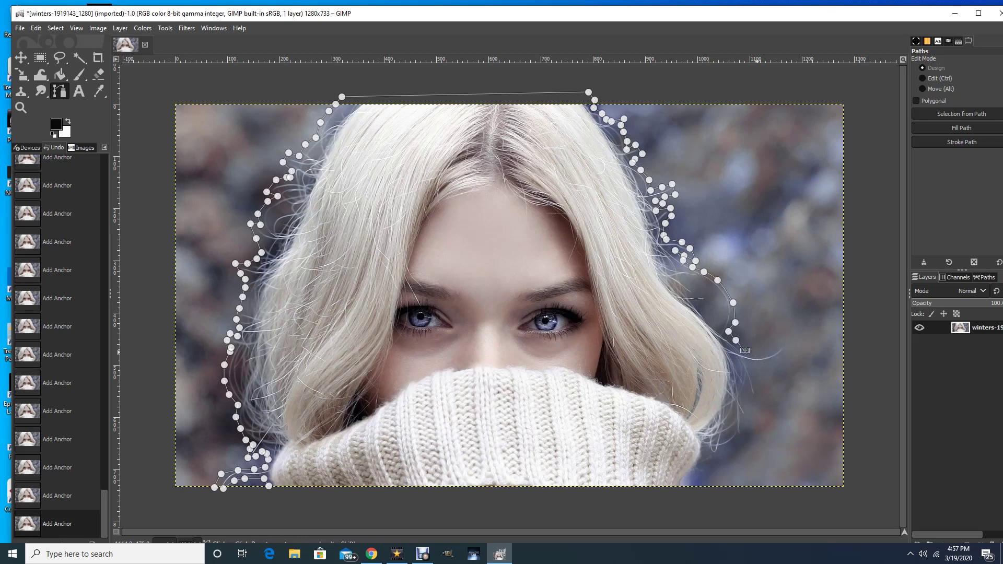
pyautogui.click(745, 350)
pyautogui.click(761, 354)
pyautogui.click(769, 349)
pyautogui.click(776, 346)
pyautogui.click(783, 343)
pyautogui.click(784, 352)
pyautogui.click(779, 360)
pyautogui.click(770, 362)
pyautogui.click(755, 362)
pyautogui.click(746, 361)
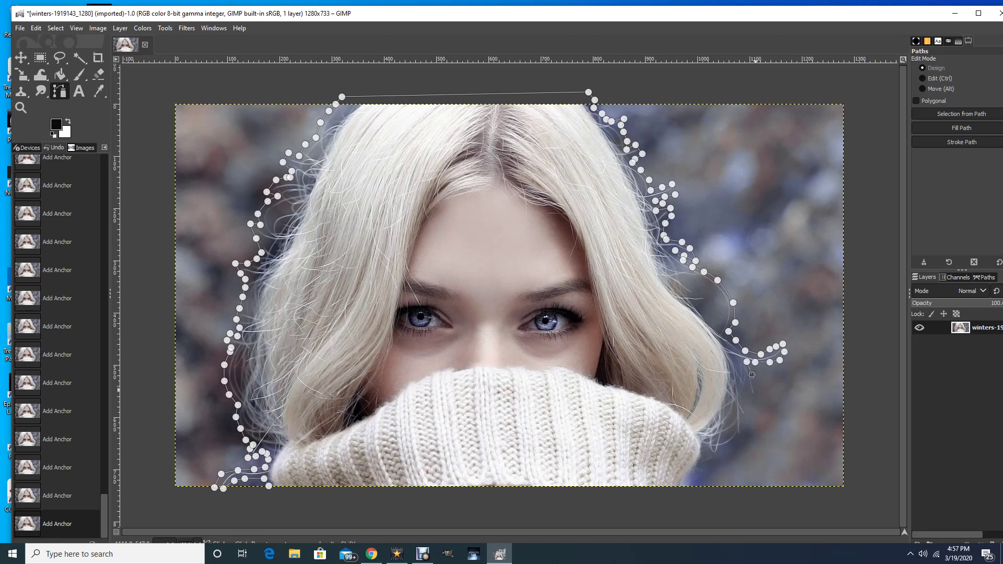
# Step: Trace the lower right hair down to the photo's bottom and back across below the sweater
pyautogui.click(752, 375)
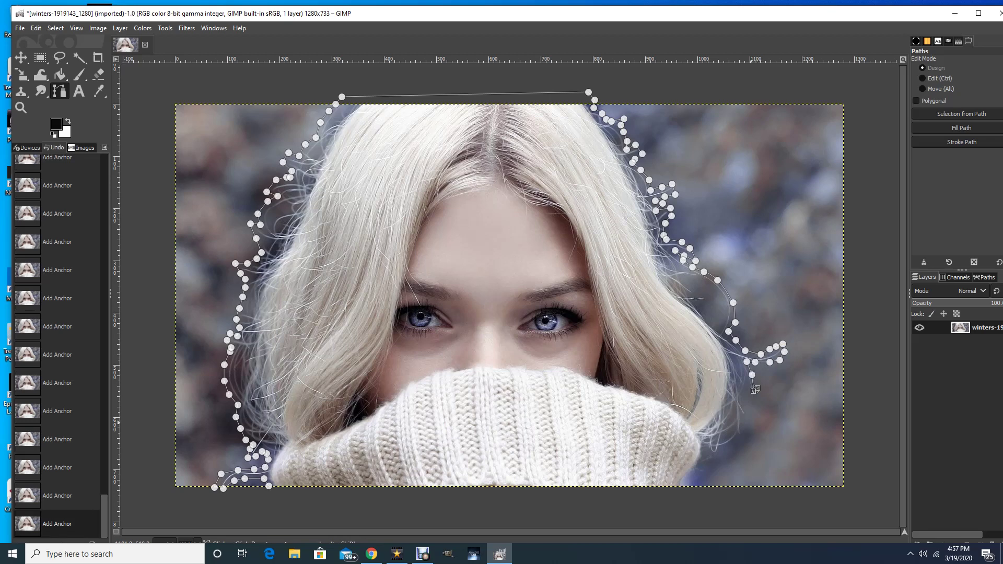
pyautogui.click(756, 390)
pyautogui.click(746, 391)
pyautogui.click(745, 402)
pyautogui.click(754, 414)
pyautogui.click(746, 422)
pyautogui.click(744, 434)
pyautogui.click(730, 446)
pyautogui.click(720, 450)
pyautogui.click(712, 462)
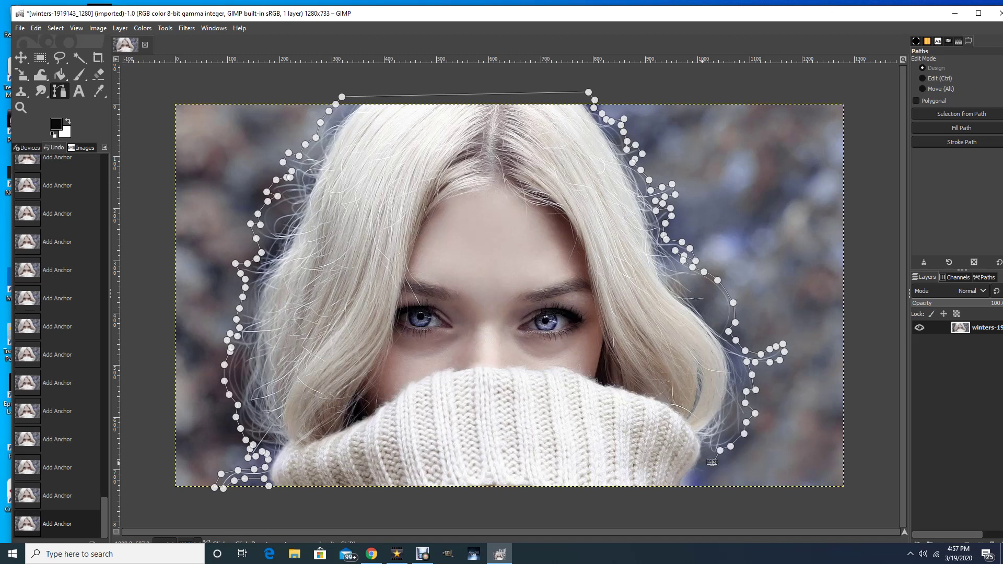
pyautogui.click(703, 463)
pyautogui.click(691, 479)
pyautogui.click(683, 487)
pyautogui.click(367, 498)
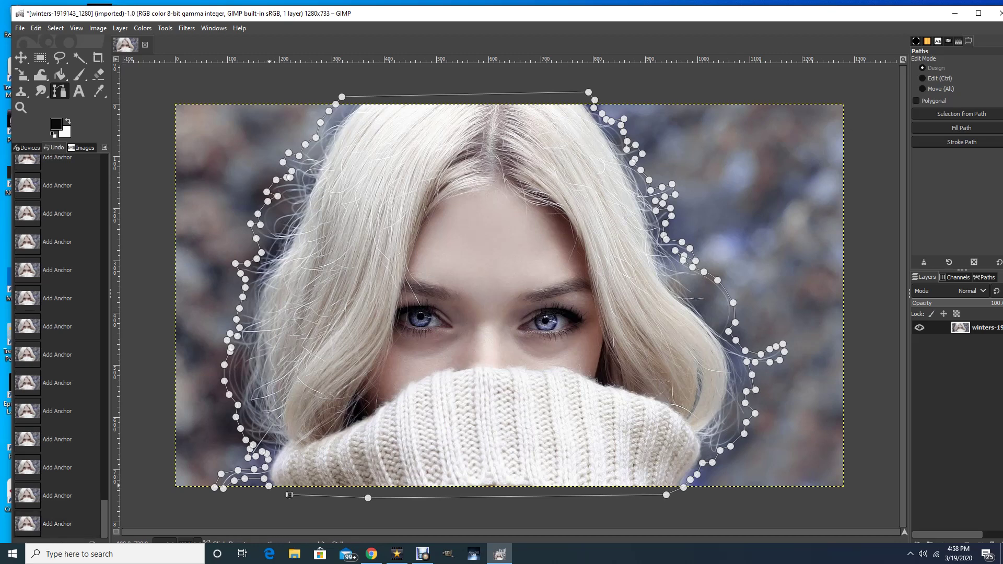
# Step: Drag the lower-left anchors so the path meets its starting point snugly
pyautogui.moveTo(269, 487); pyautogui.dragTo(274, 489)
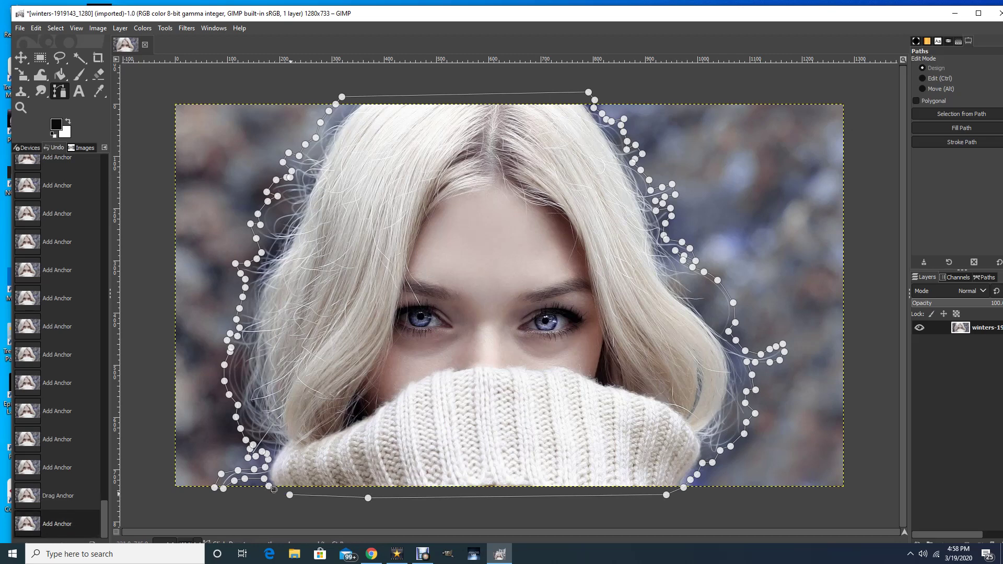
pyautogui.click(289, 495)
pyautogui.moveTo(289, 495); pyautogui.dragTo(275, 490)
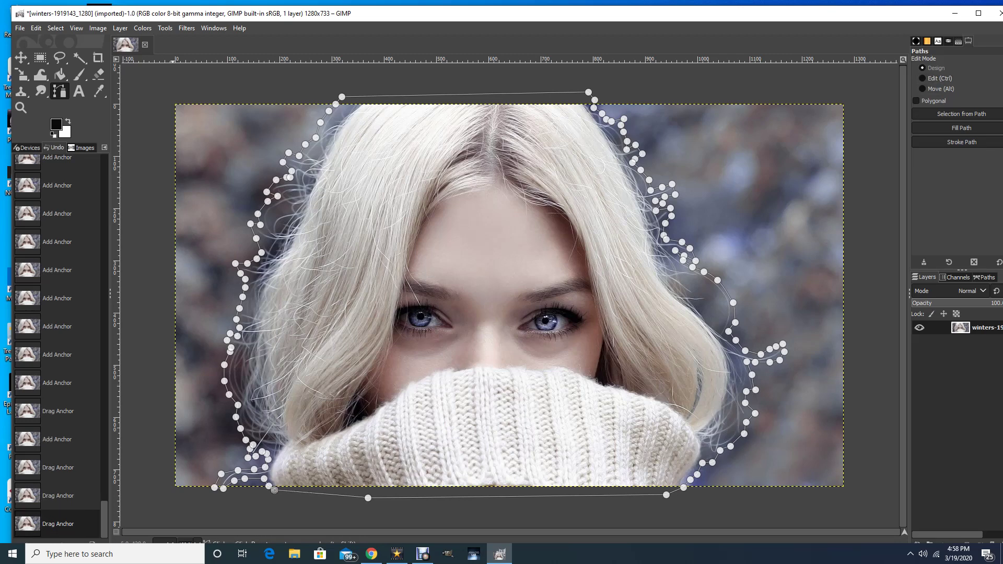
pyautogui.click(275, 490)
pyautogui.click(274, 490)
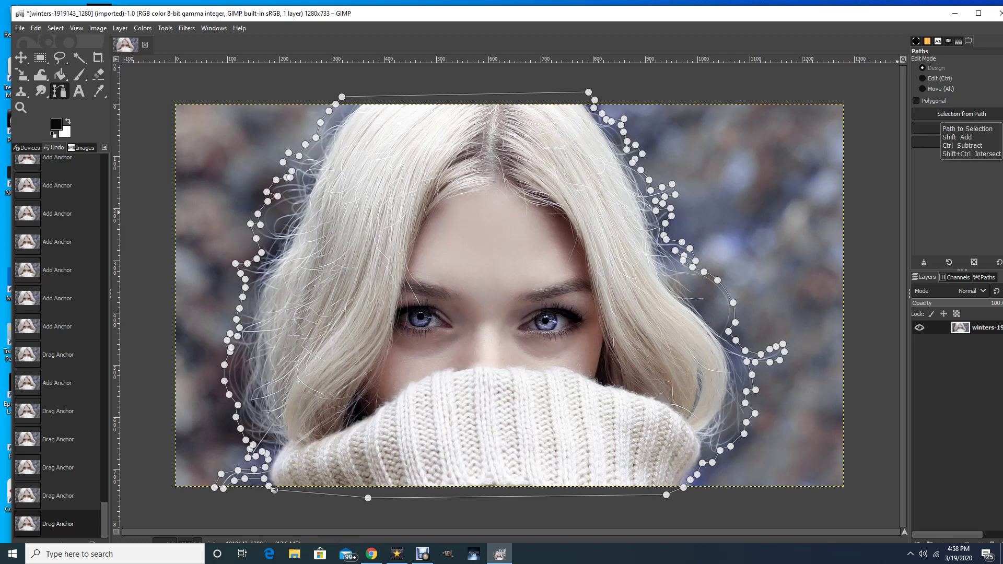
# Step: Convert the traced hair path into a selection and switch to the Move tool
pyautogui.click(961, 114)
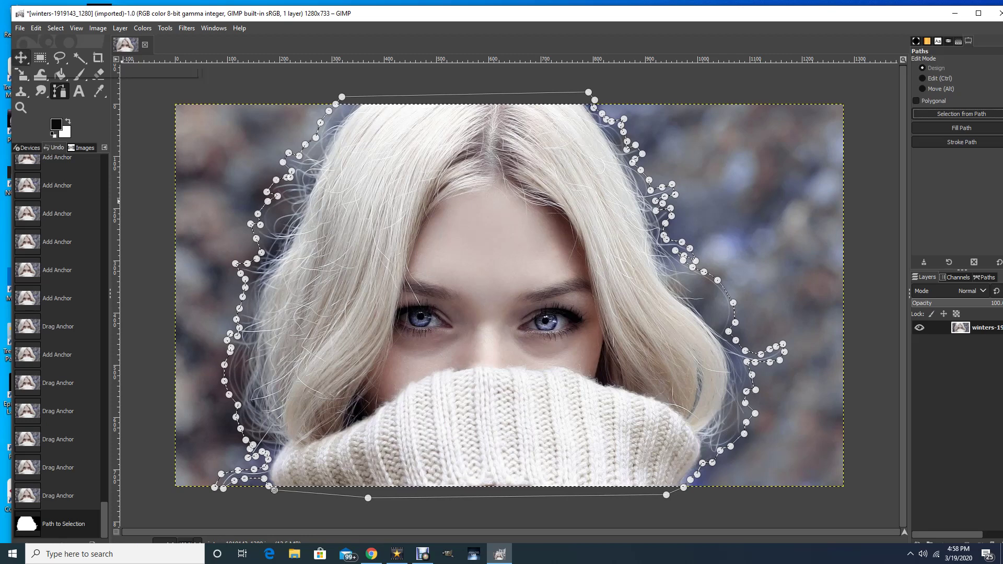
pyautogui.click(21, 57)
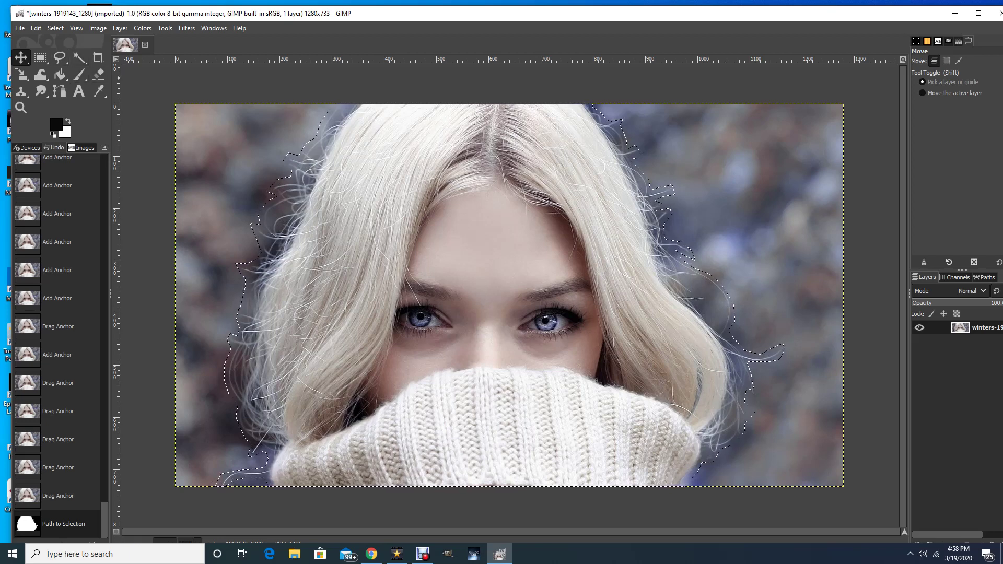
pyautogui.hotkey('alt', 's')
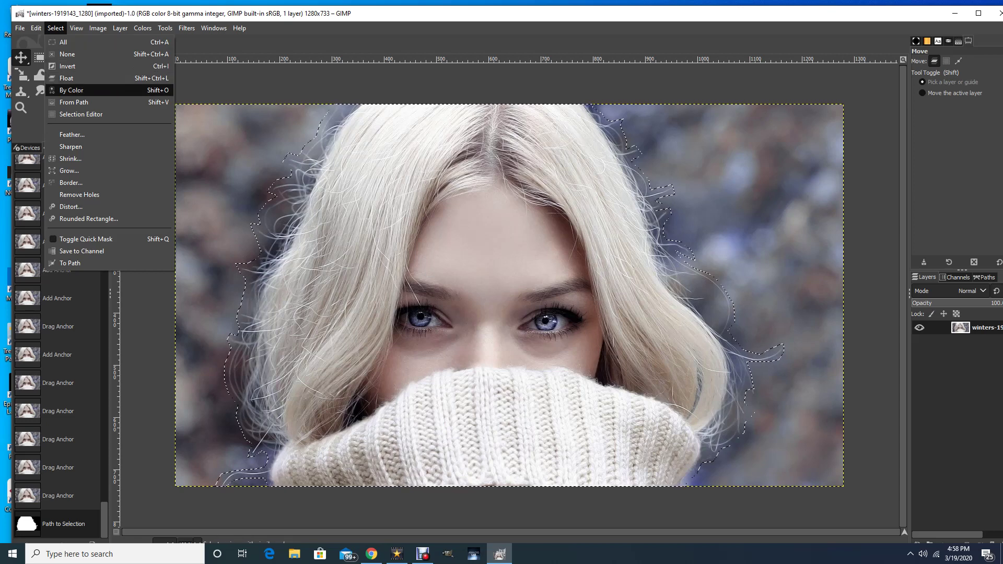
# Step: Apply Select > Invert so the background around her becomes the selection
pyautogui.press('Up')
pyautogui.press('Up')
pyautogui.press('Up')
pyautogui.press('Return')
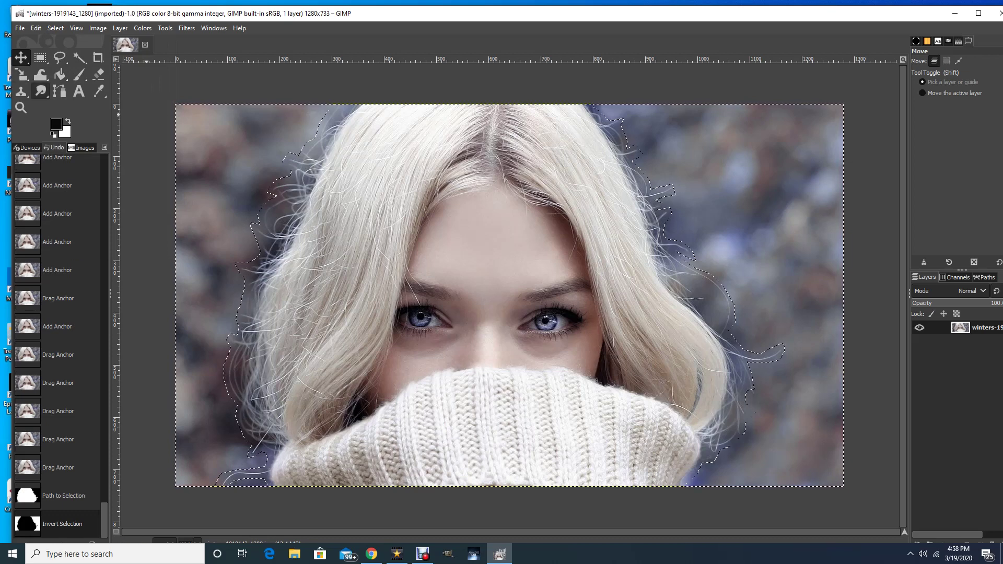
# Step: Bucket-fill the selected background around her hair with solid black
pyautogui.click(61, 74)
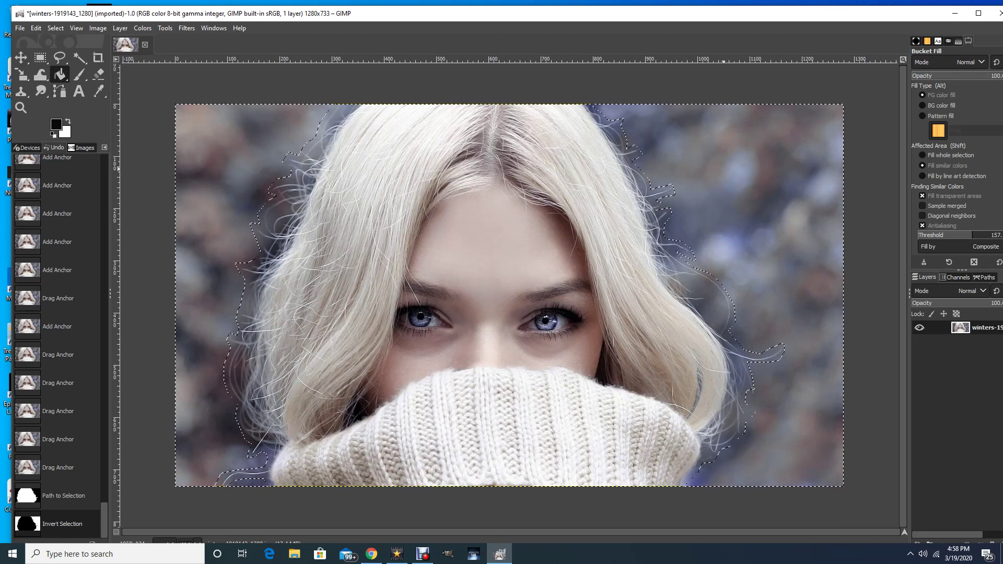
pyautogui.click(730, 174)
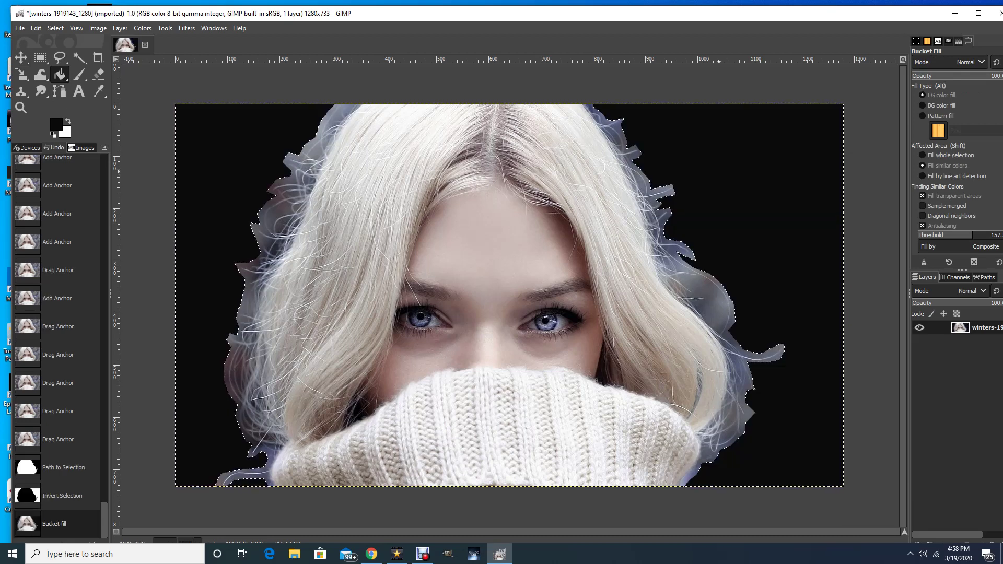